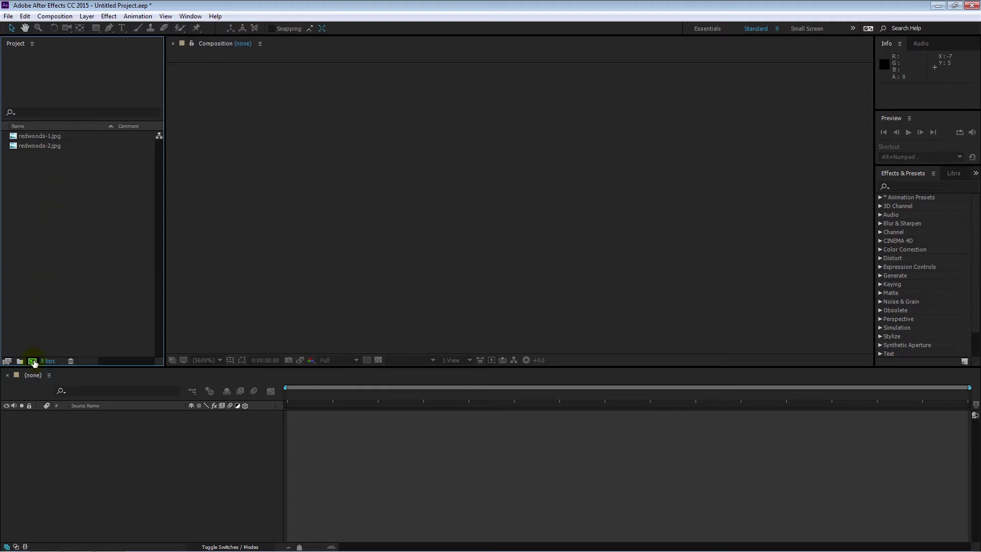
Step: Create Comp 1 from the HDTV 1080 (1920x1080) composition preset
click(32, 361)
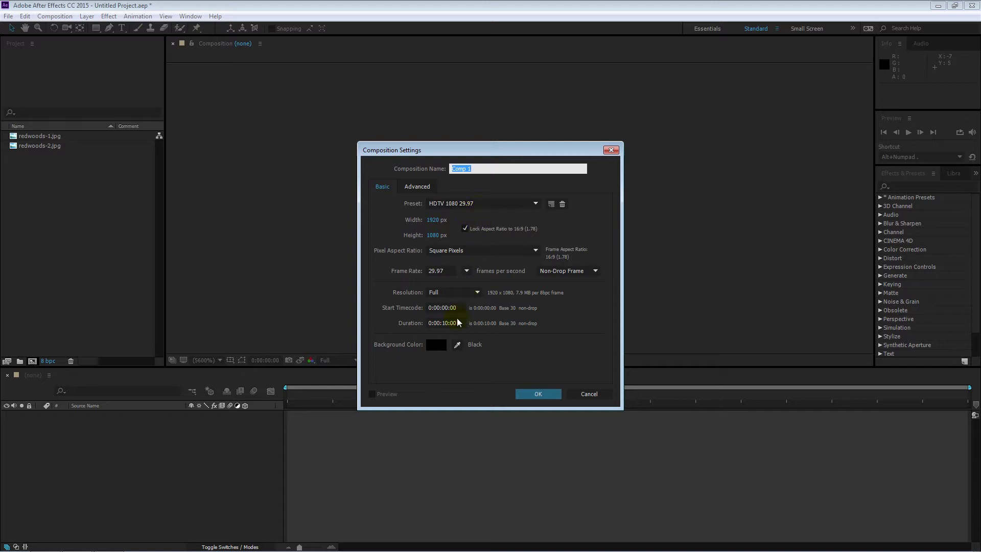
click(533, 394)
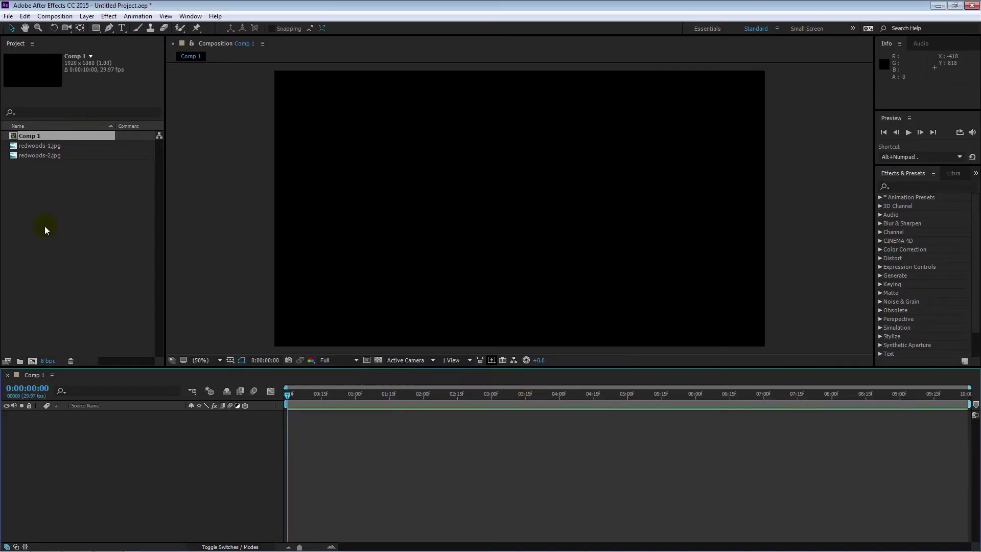
click(53, 212)
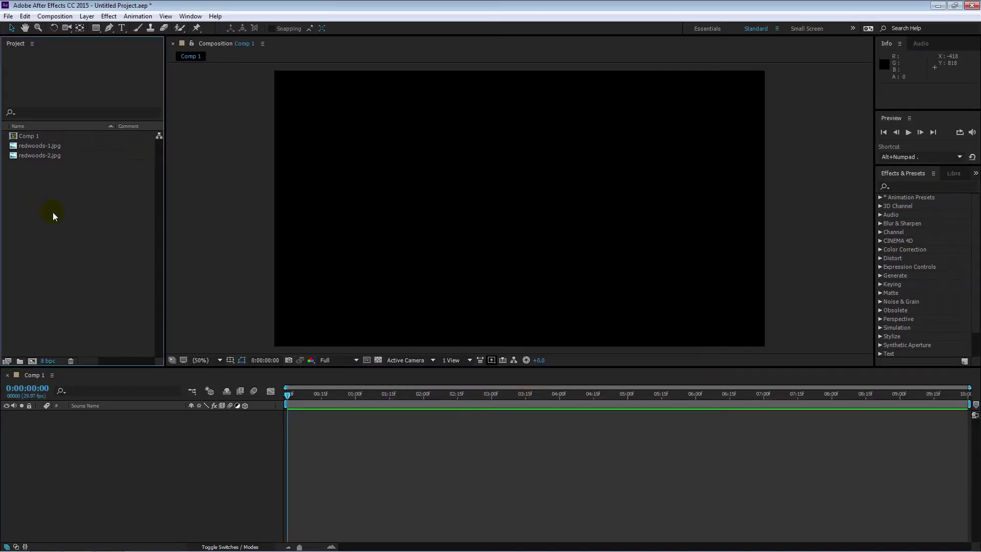
Step: Add redwoods-1.jpg to Comp 1 as a layer and apply Fit to Comp Height
click(15, 147)
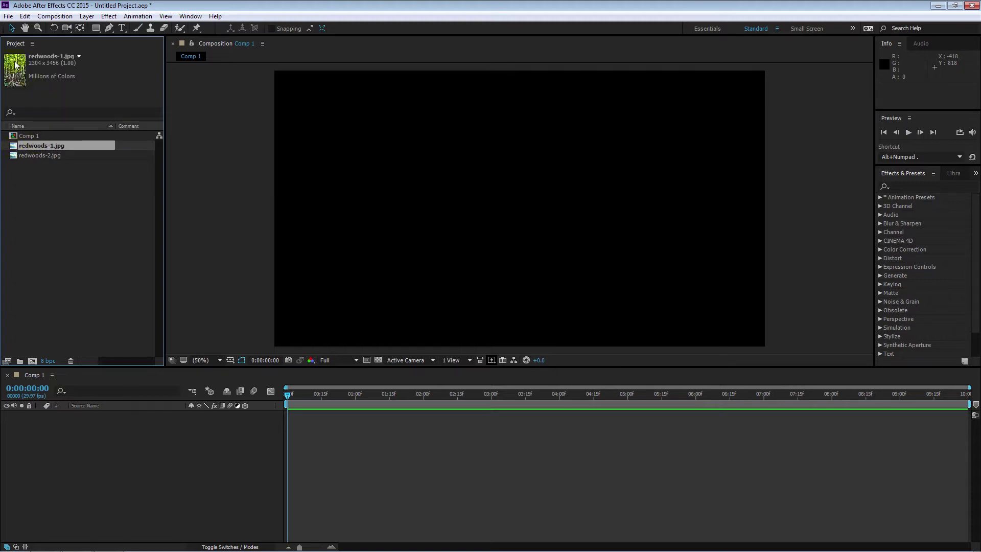
drag(15, 146, 72, 416)
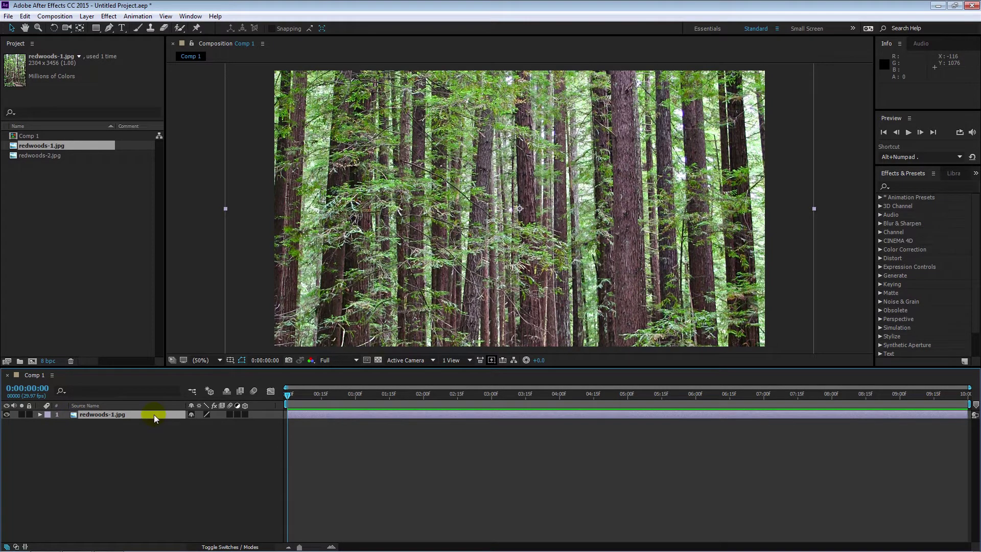
right_click(406, 197)
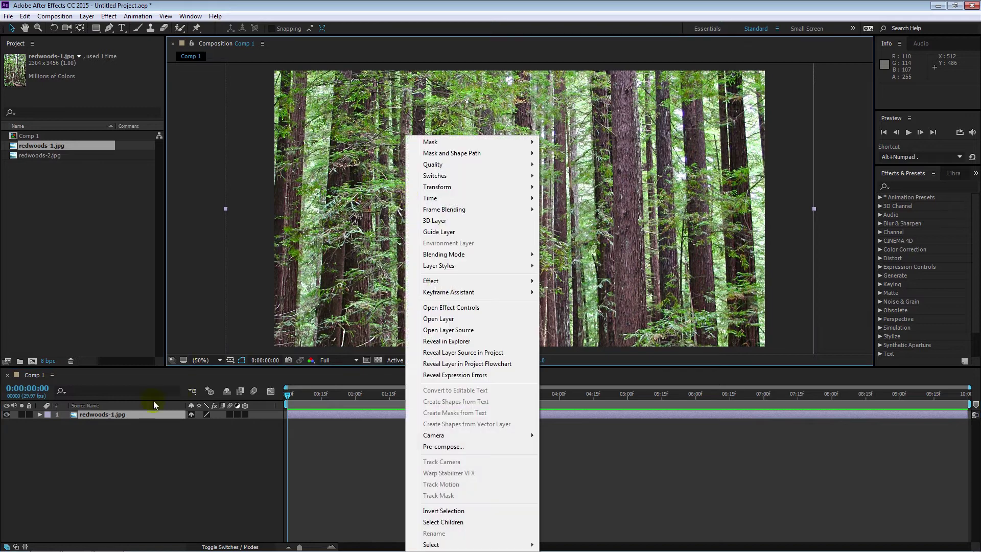
right_click(146, 416)
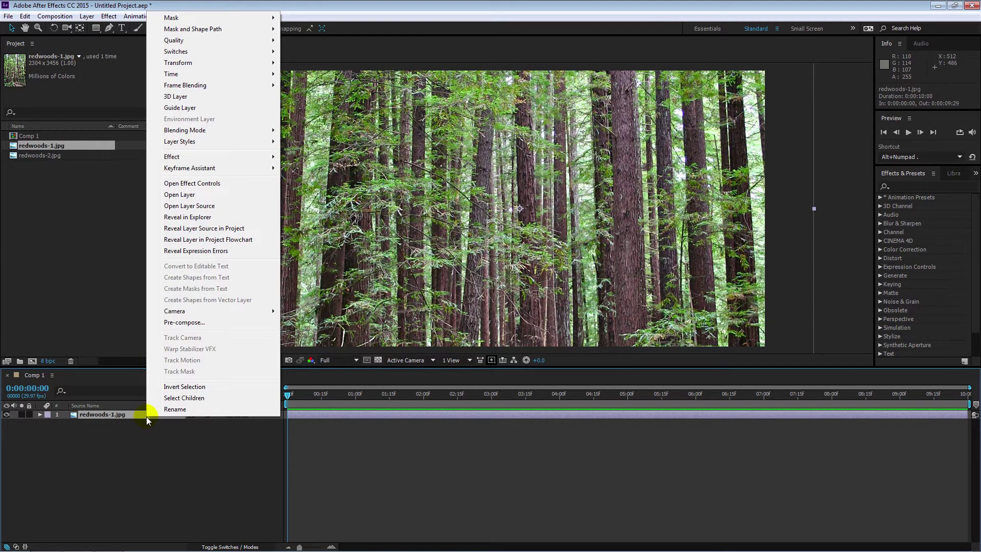
mouse_move(182, 62)
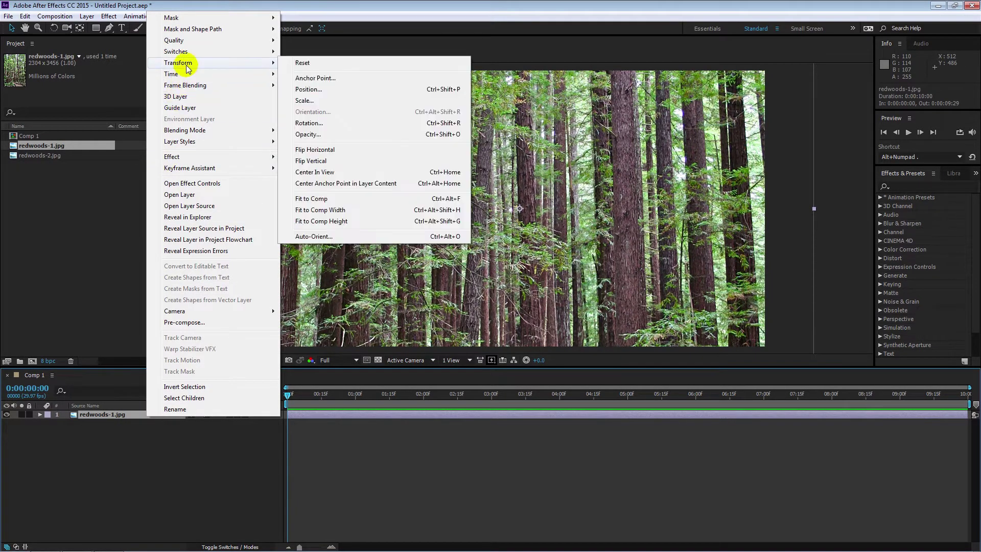
click(323, 221)
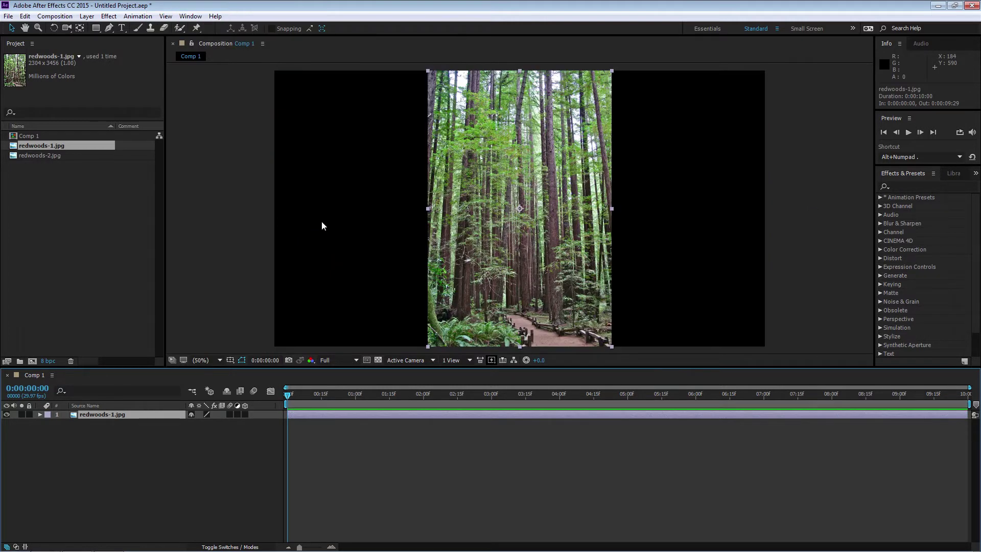
Step: Add redwoods-2.jpg as a second layer and apply Fit to Comp Width
click(15, 156)
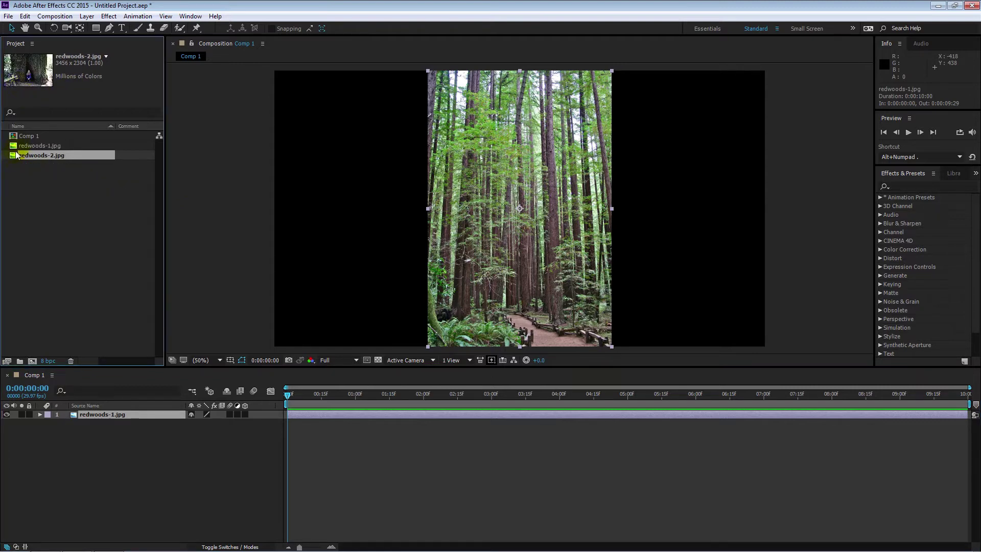
drag(18, 155, 48, 430)
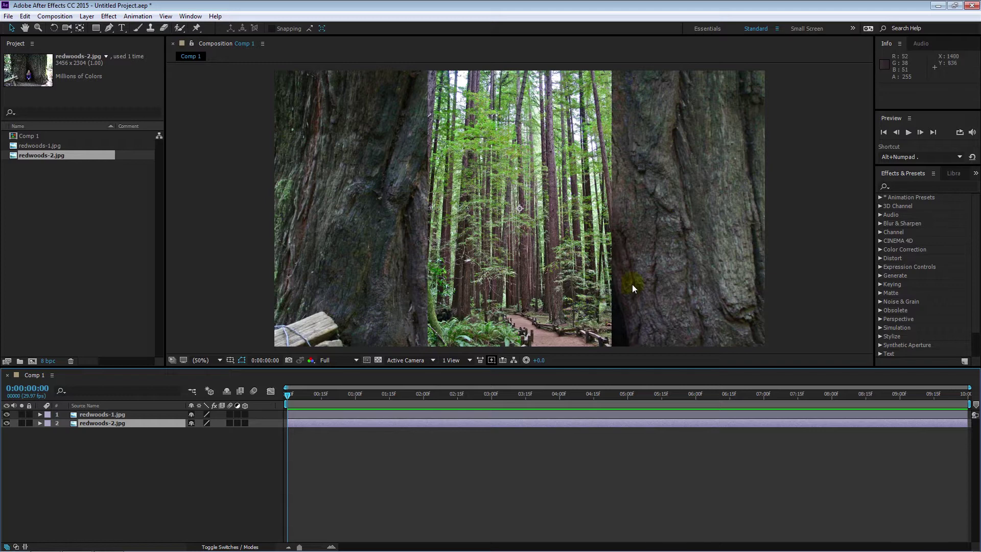
right_click(339, 190)
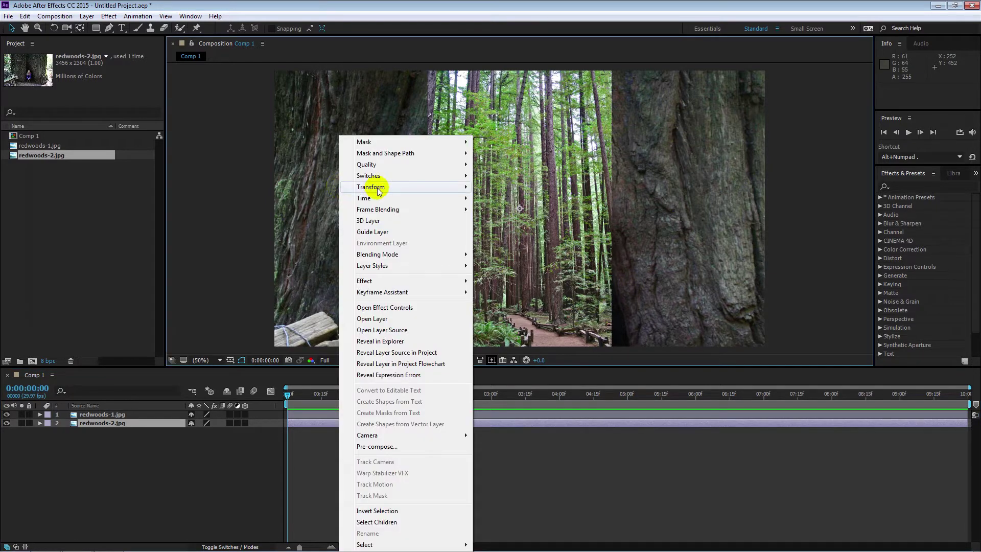
mouse_move(376, 188)
click(508, 335)
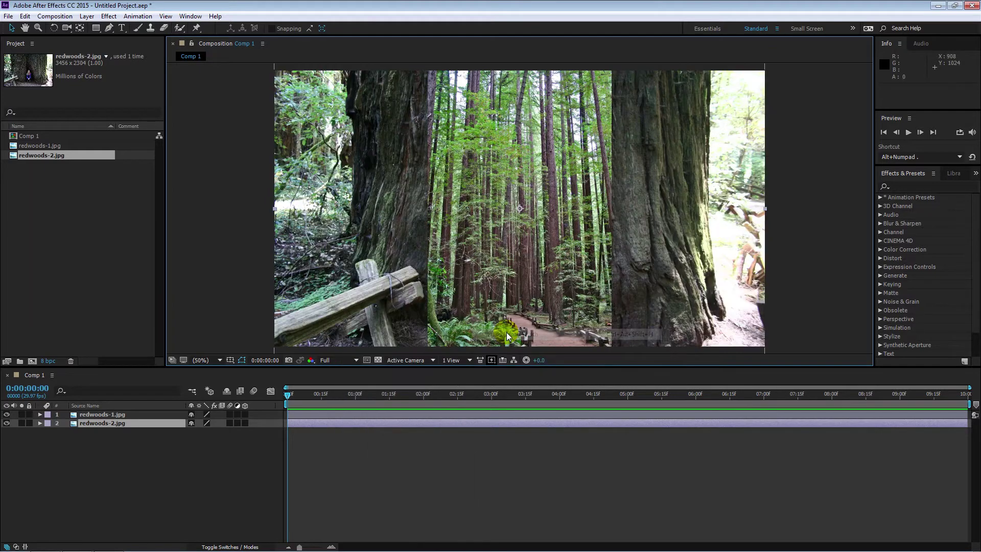
click(528, 207)
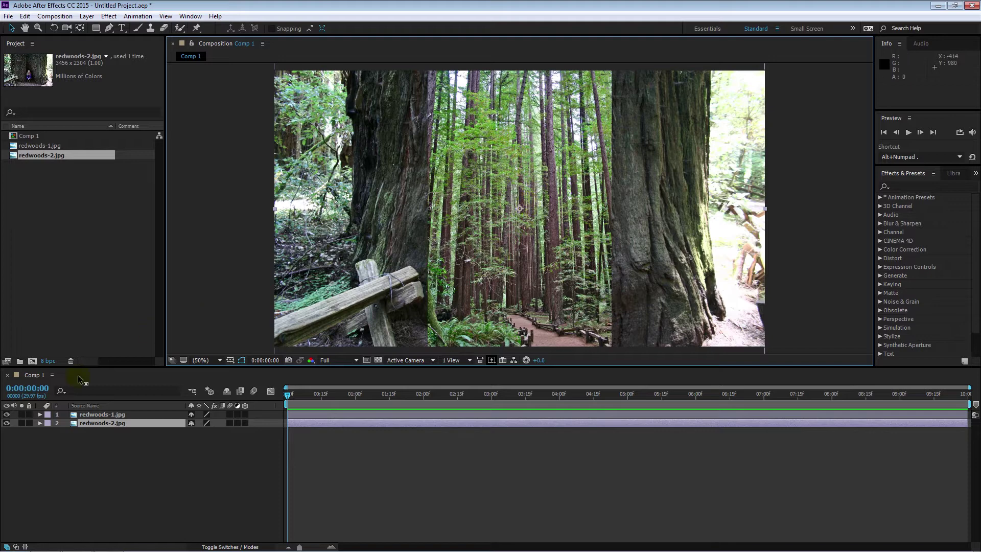
Step: Toggle the layer eye icons so redwoods-1 shows and redwoods-2 is hidden
click(6, 414)
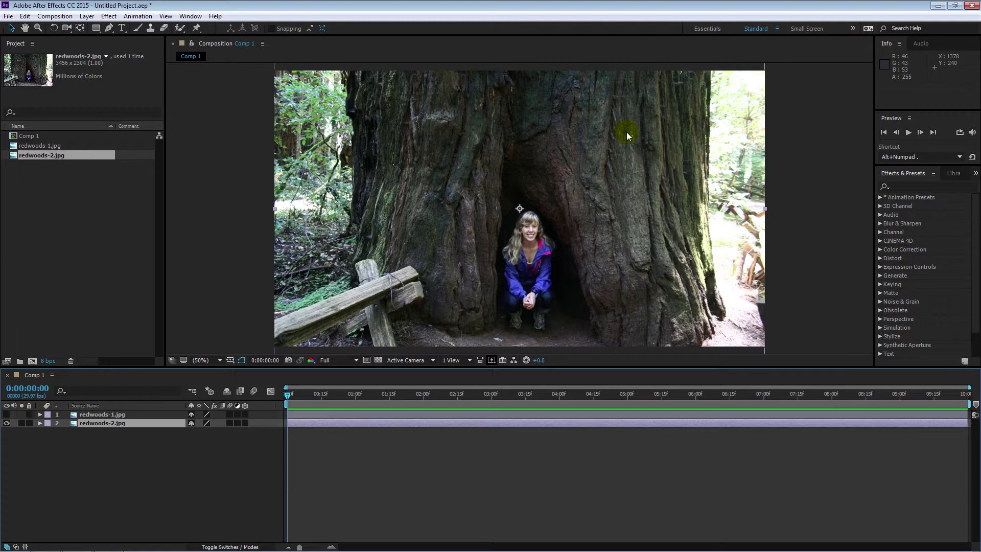
click(7, 414)
click(6, 423)
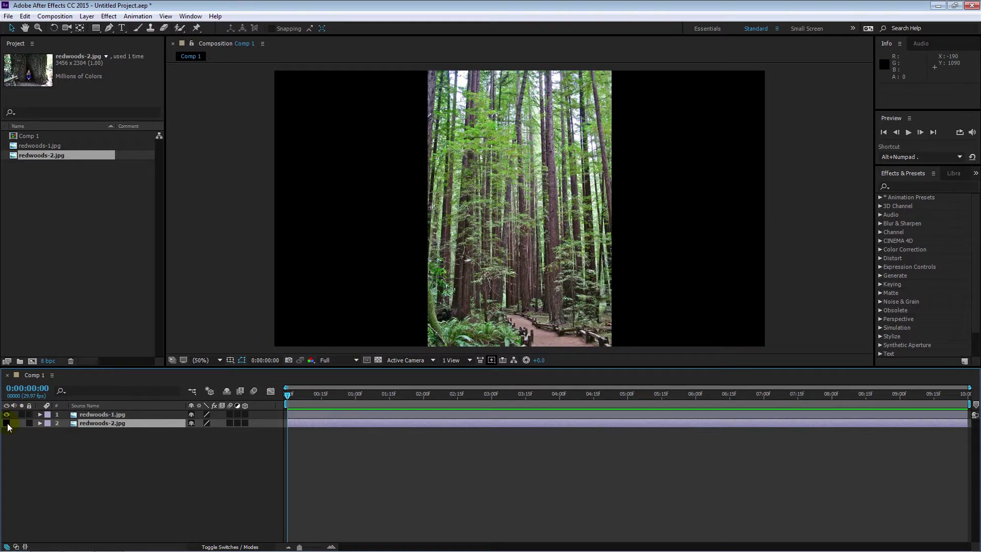
click(92, 414)
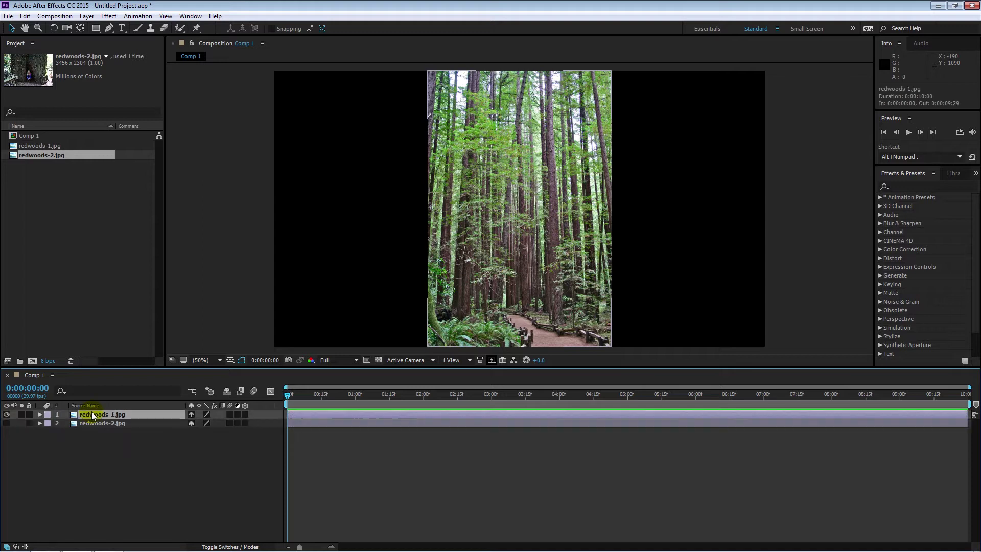
click(40, 414)
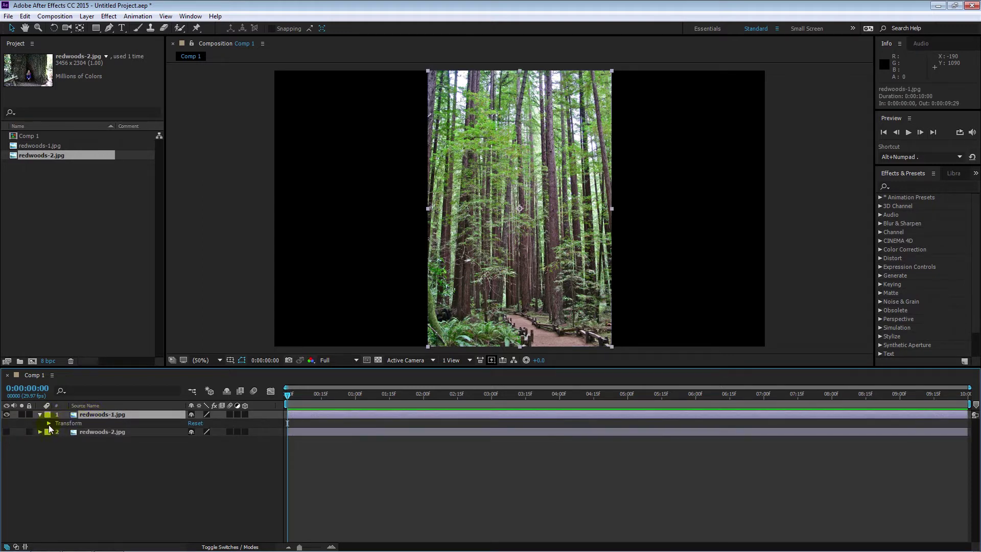
click(49, 423)
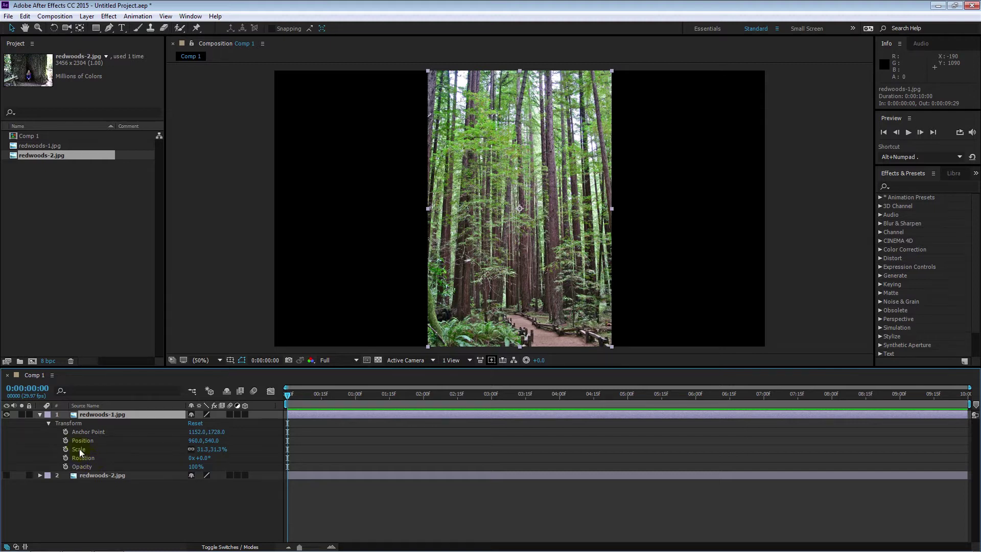
click(49, 423)
click(39, 414)
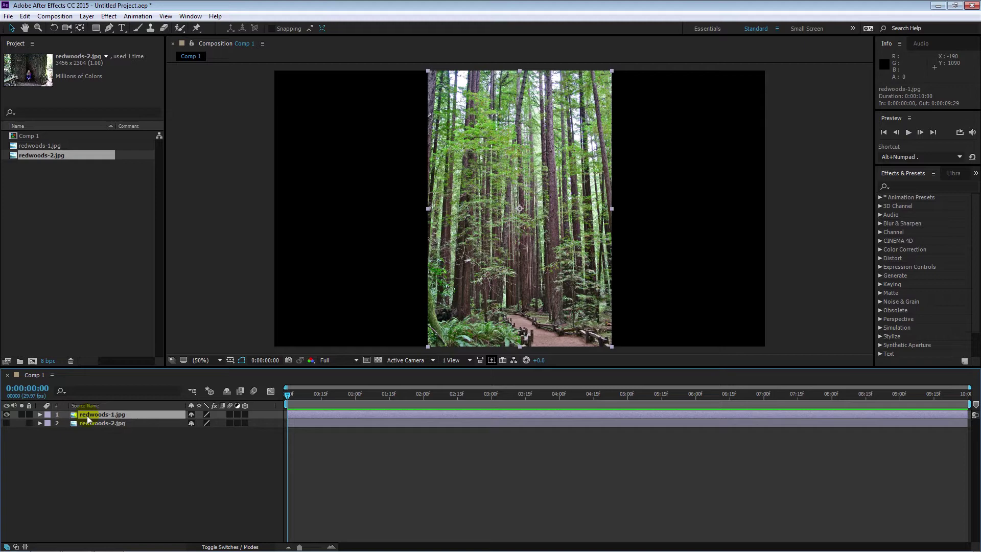
key(alt+Tab)
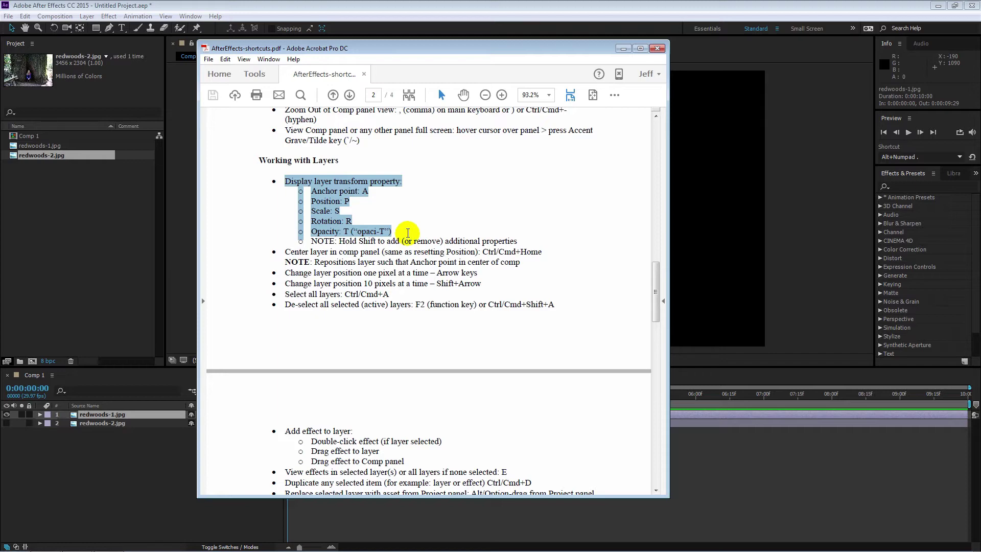
click(118, 463)
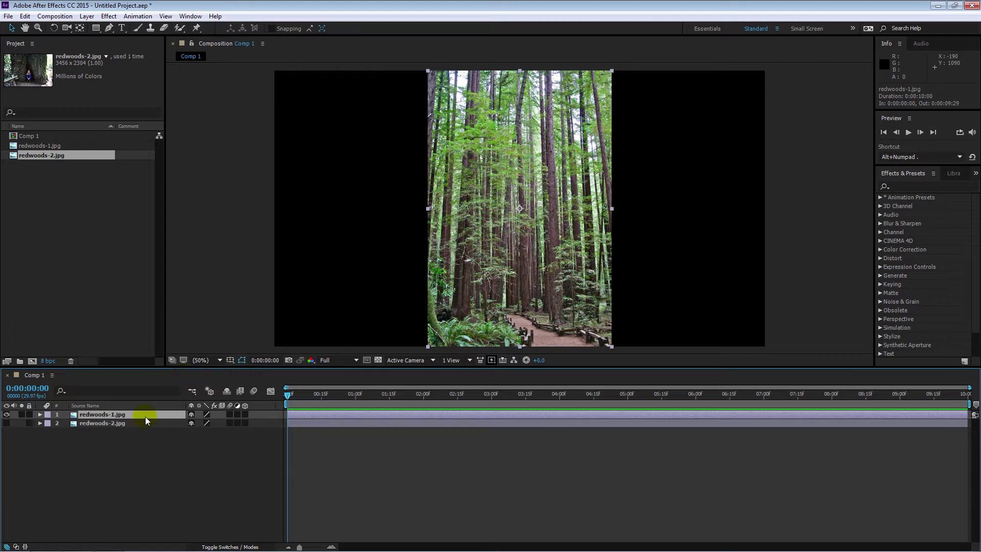
Step: Scale redwoods-1.jpg to 23.3% and move it to position 973, 593 via S and P
key(s)
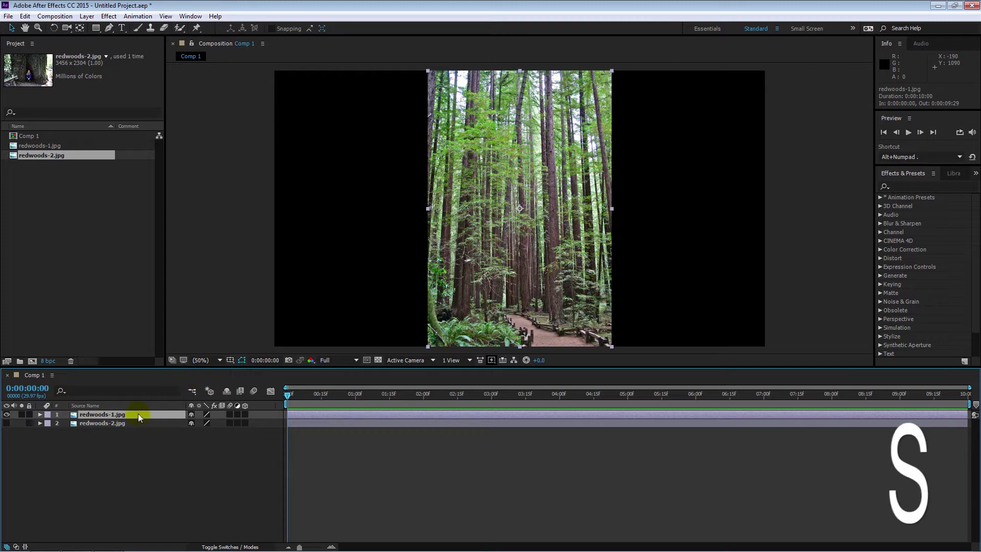
key(s)
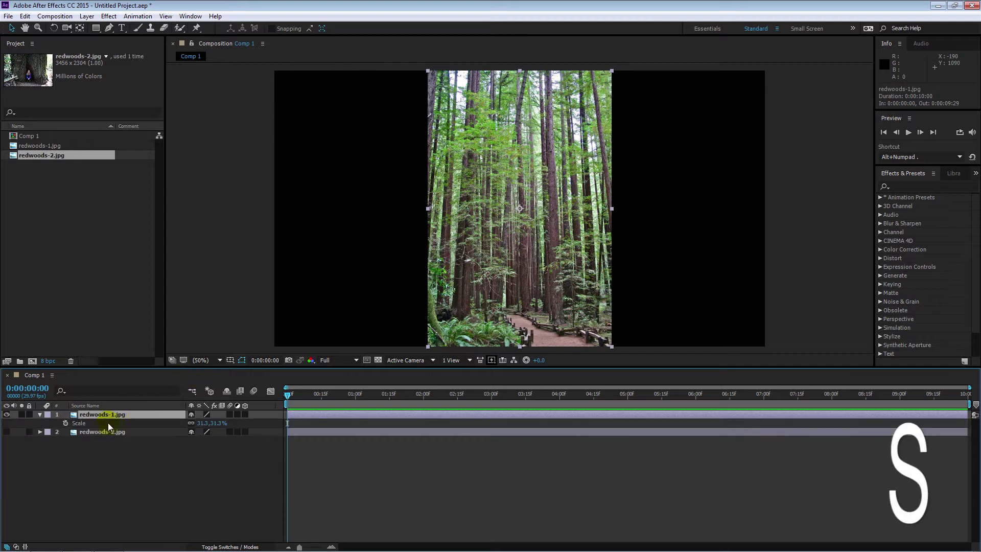
mouse_move(215, 424)
mouse_down()
mouse_move(201, 423)
mouse_move(217, 428)
mouse_up()
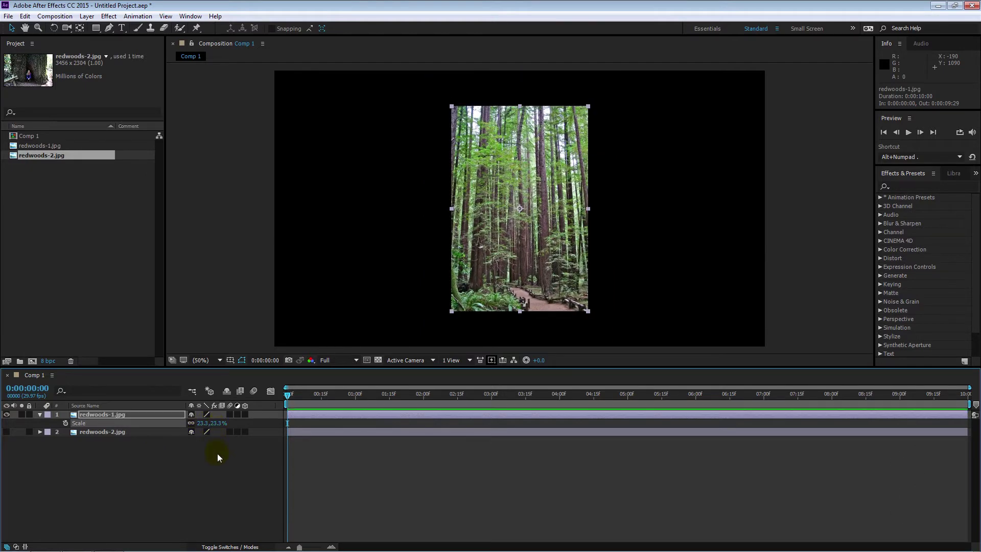
key(p)
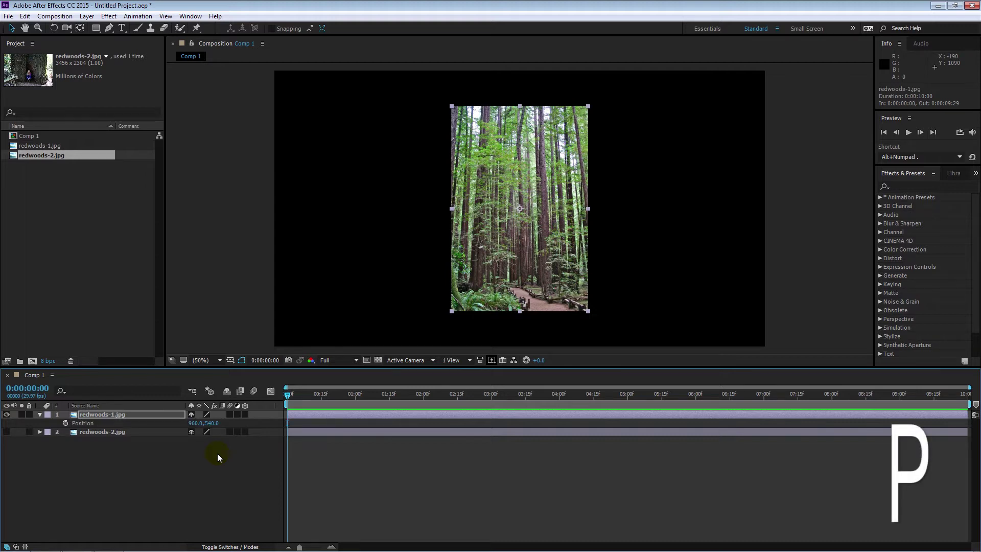
drag(194, 424, 234, 432)
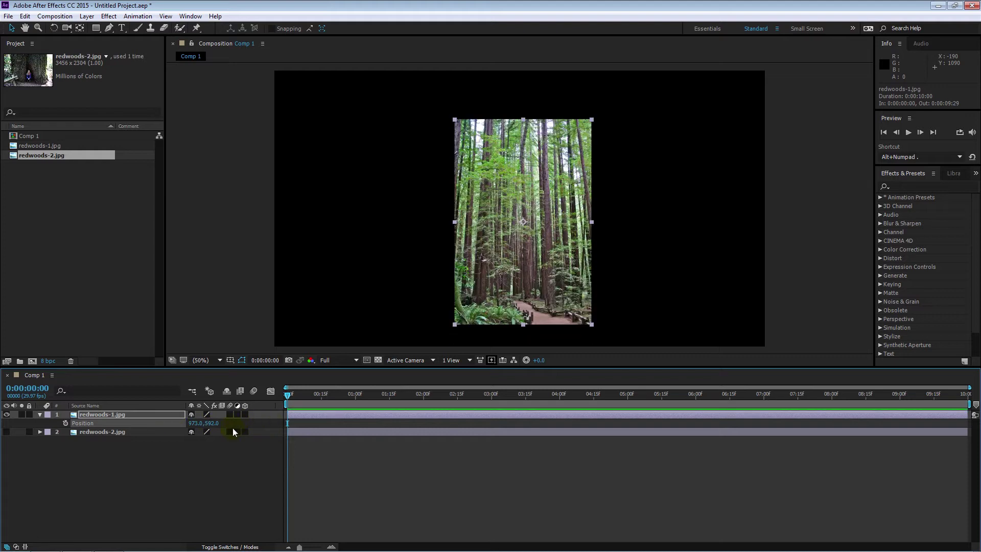
Step: Tilt redwoods-1.jpg slightly and trial-fade its Opacity, leaving it at 100%
key(r)
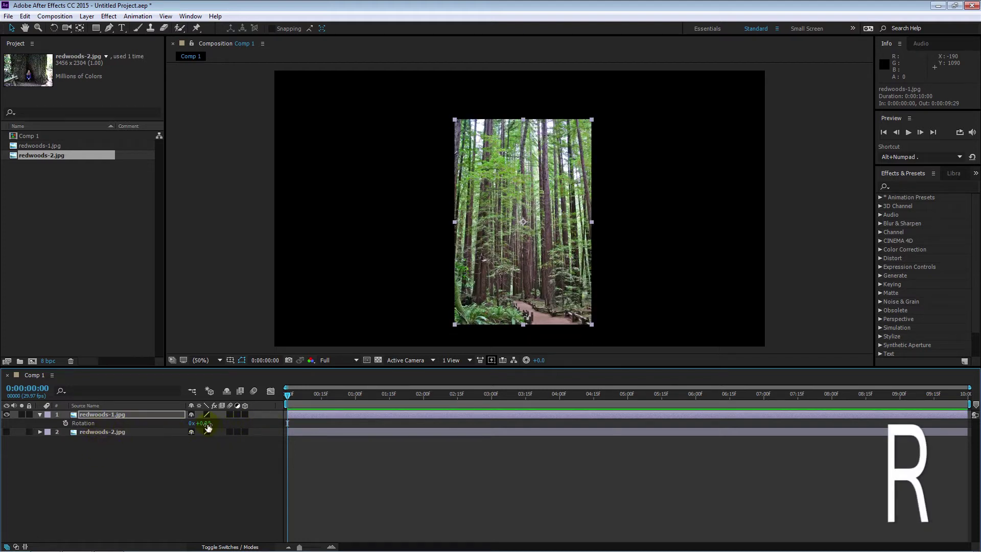
mouse_move(208, 426)
mouse_down()
mouse_move(225, 424)
mouse_move(208, 428)
mouse_up()
key(t)
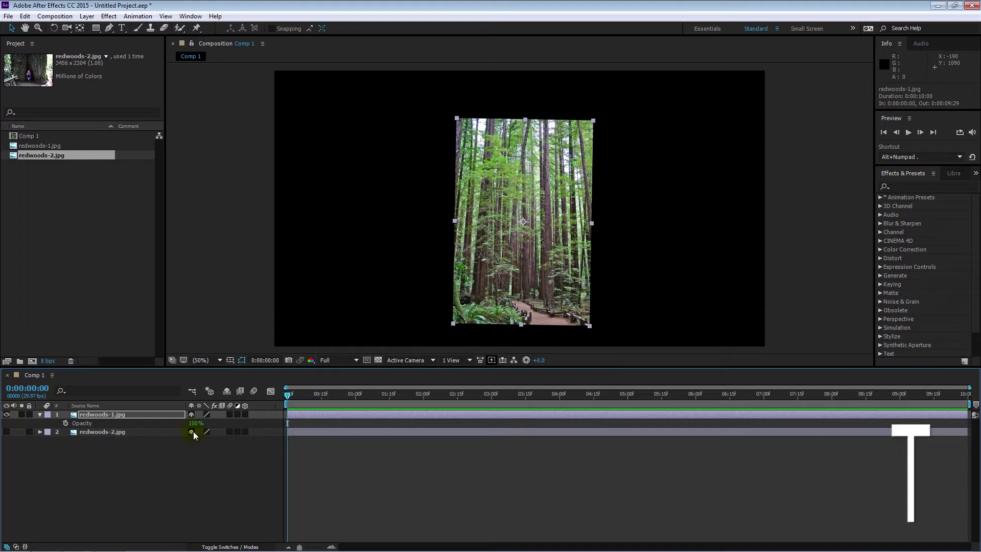
drag(196, 423, 245, 428)
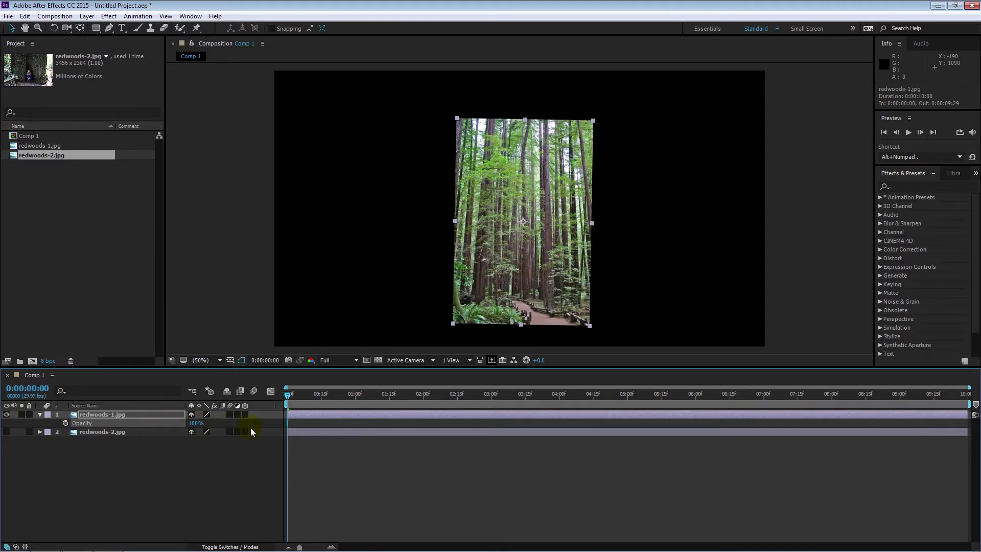
key(a)
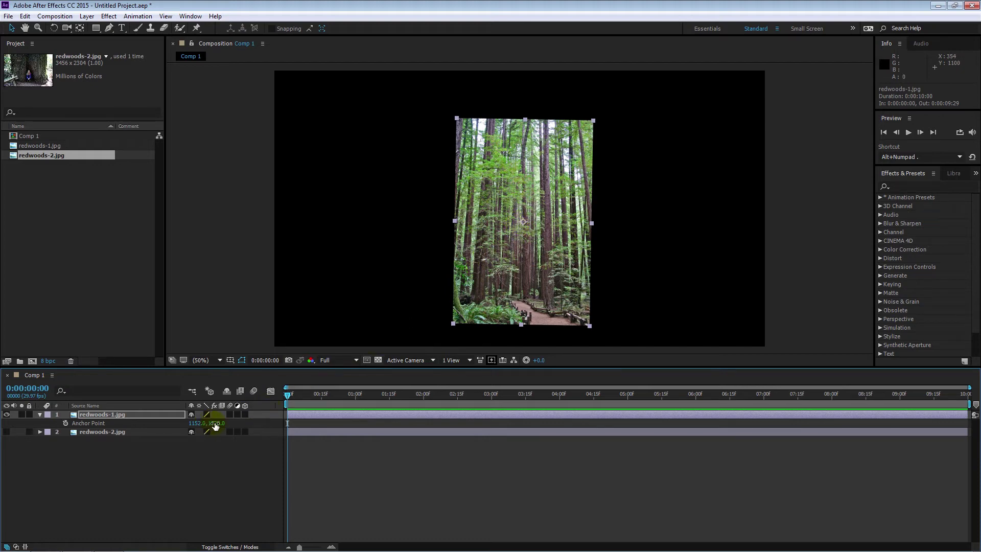
Step: Scrub redwoods-1.jpg's Anchor Point Y value so it reads 1152.0, 1746.0
mouse_move(216, 423)
mouse_down()
mouse_move(128, 424)
mouse_move(198, 401)
mouse_move(700, 445)
mouse_move(549, 452)
mouse_move(284, 411)
mouse_move(231, 416)
mouse_up()
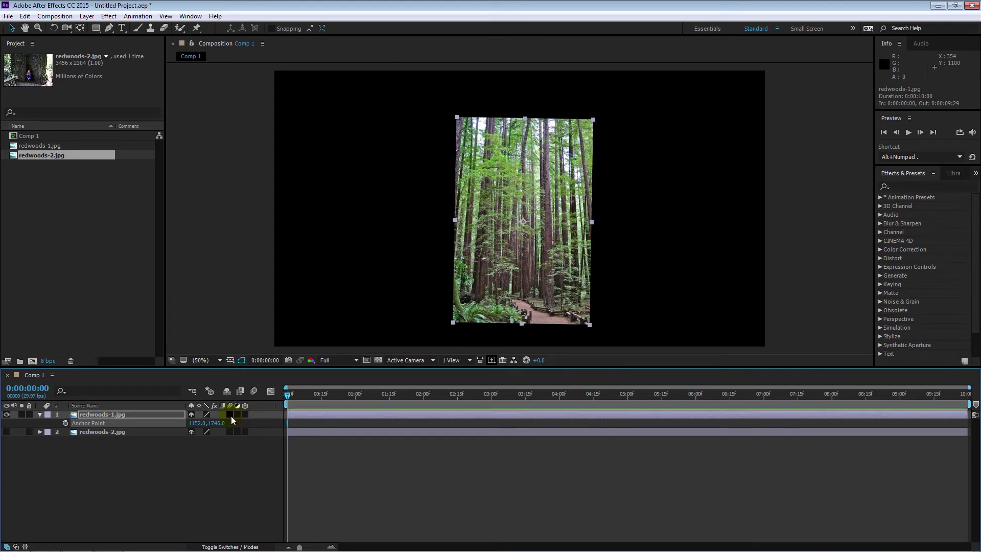
click(81, 28)
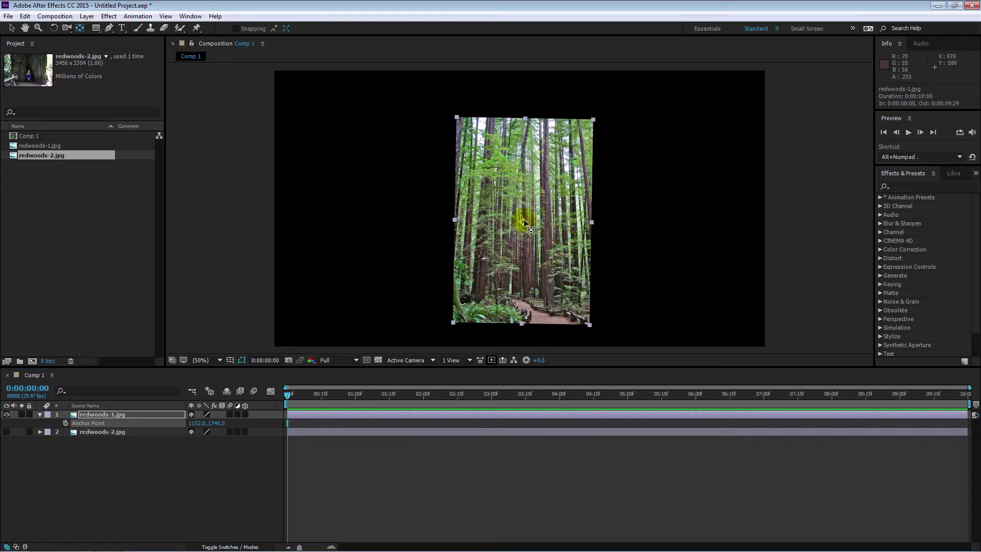
Step: Drag redwoods-1.jpg's anchor point to the image's top-left corner at 38.1, 36.1
drag(525, 224, 487, 159)
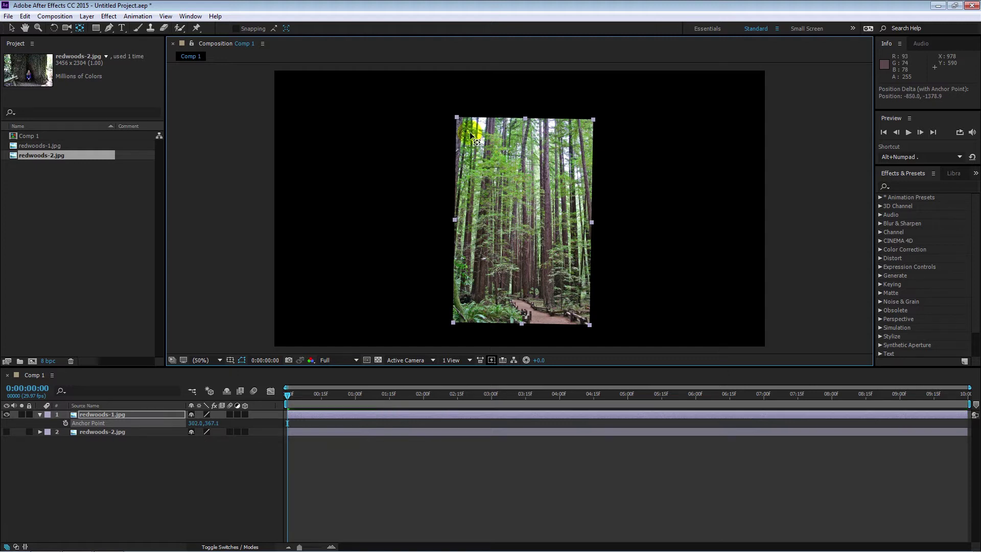
drag(470, 134, 458, 118)
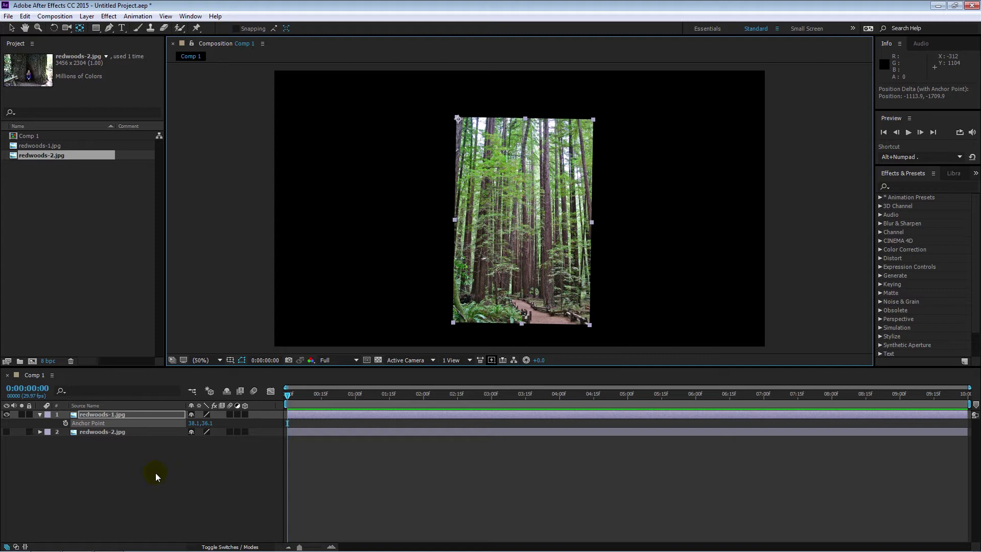
Step: Scale redwoods-1.jpg to 17.3%, rotate it to -1.0°, and drag it left in Comp 1
key(s)
mouse_move(217, 423)
mouse_down()
mouse_move(202, 415)
mouse_move(211, 424)
mouse_up()
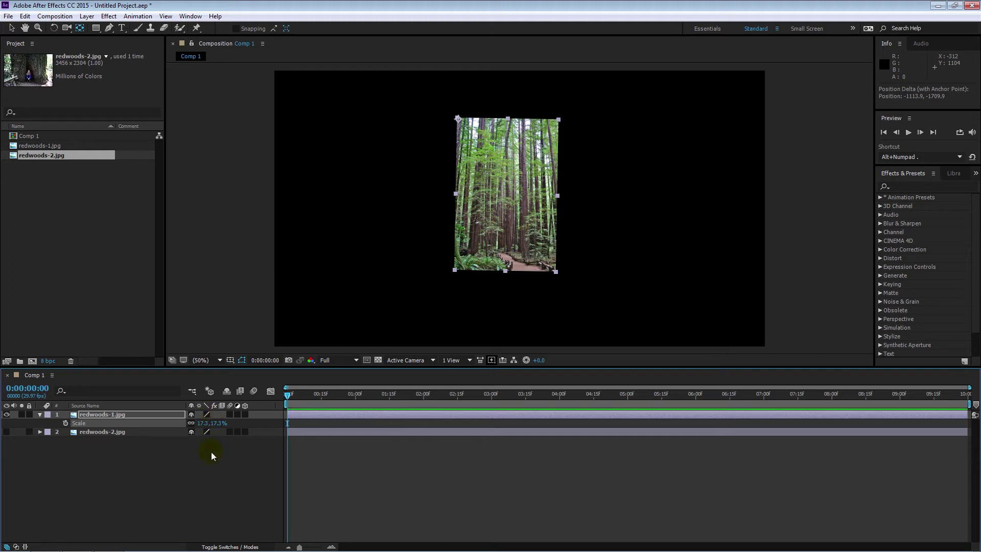
key(r)
mouse_move(202, 424)
mouse_down()
mouse_move(237, 421)
mouse_move(190, 414)
mouse_move(197, 422)
mouse_up()
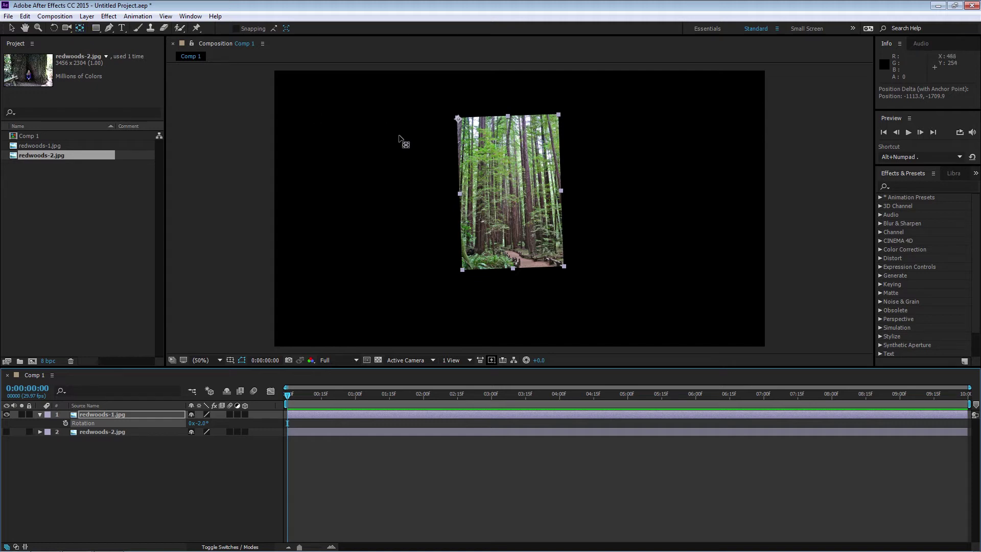
drag(457, 119, 334, 200)
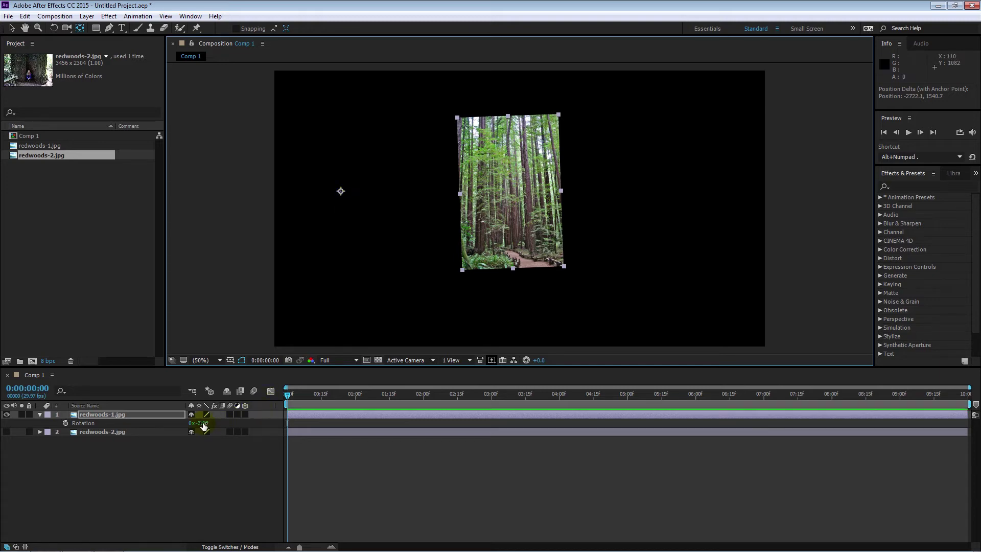
mouse_move(202, 423)
mouse_down()
mouse_move(219, 419)
mouse_move(190, 419)
mouse_move(200, 423)
mouse_up()
drag(513, 199, 410, 196)
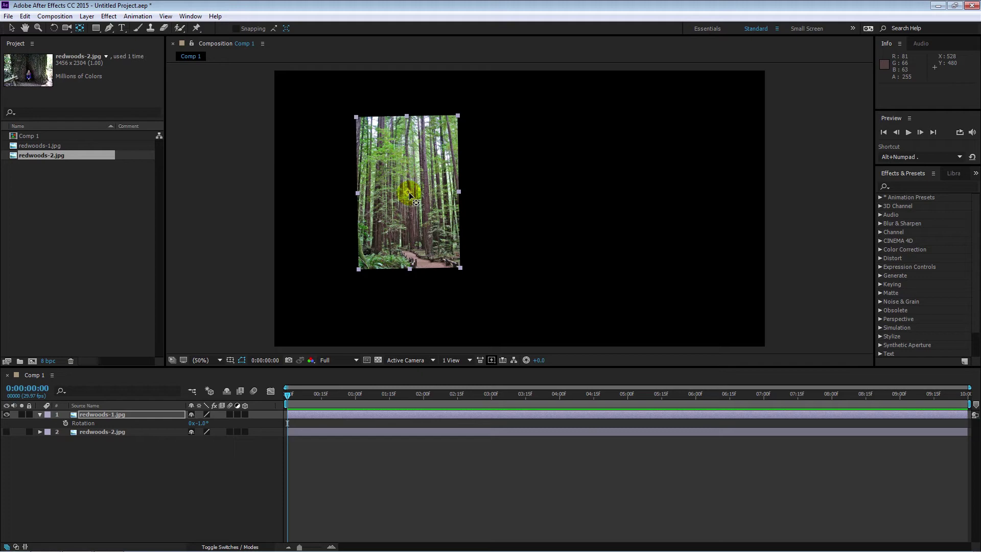
Step: Add Scale and Position to redwoods-1's shown properties with Shift+S and Shift+P, then hide them
key(shift)
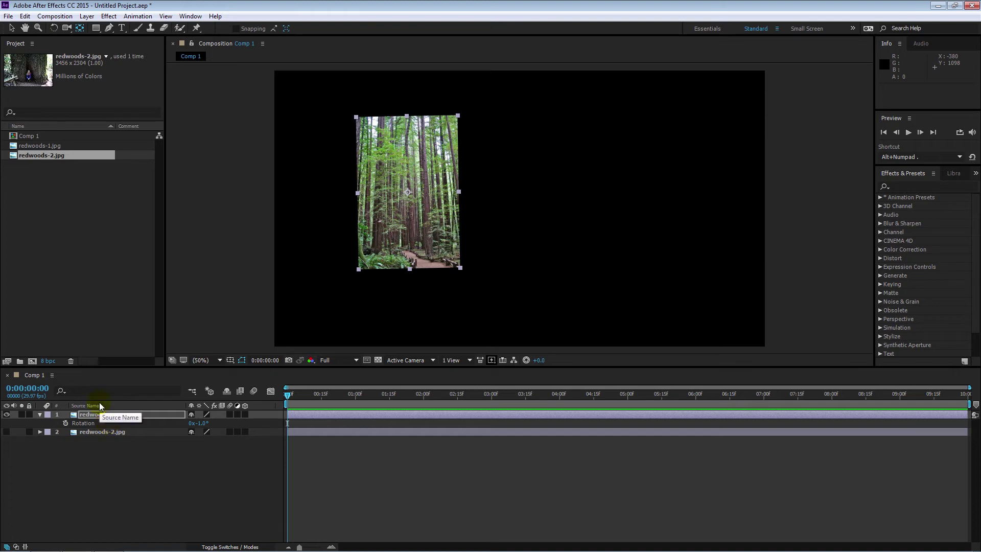
key(shift+s)
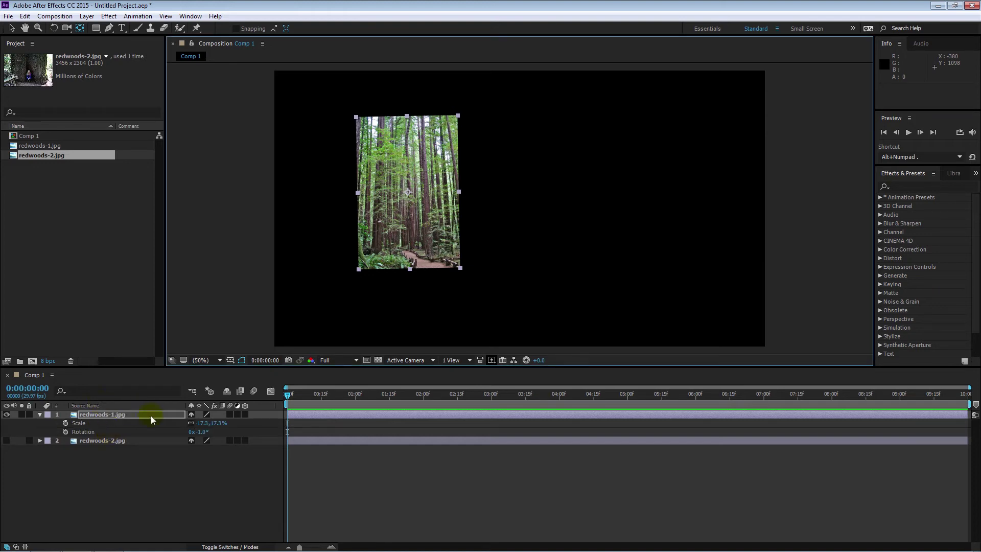
key(shift+p)
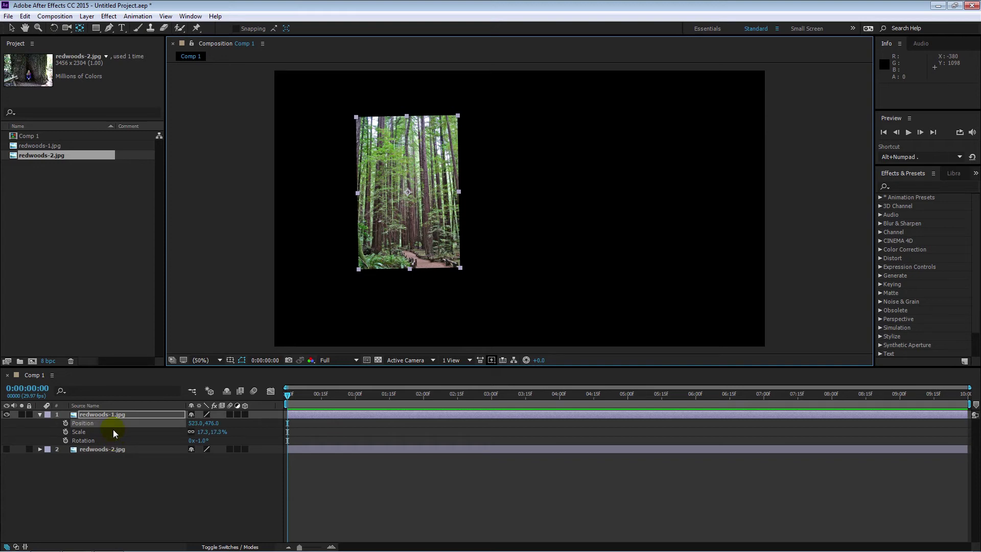
key(u)
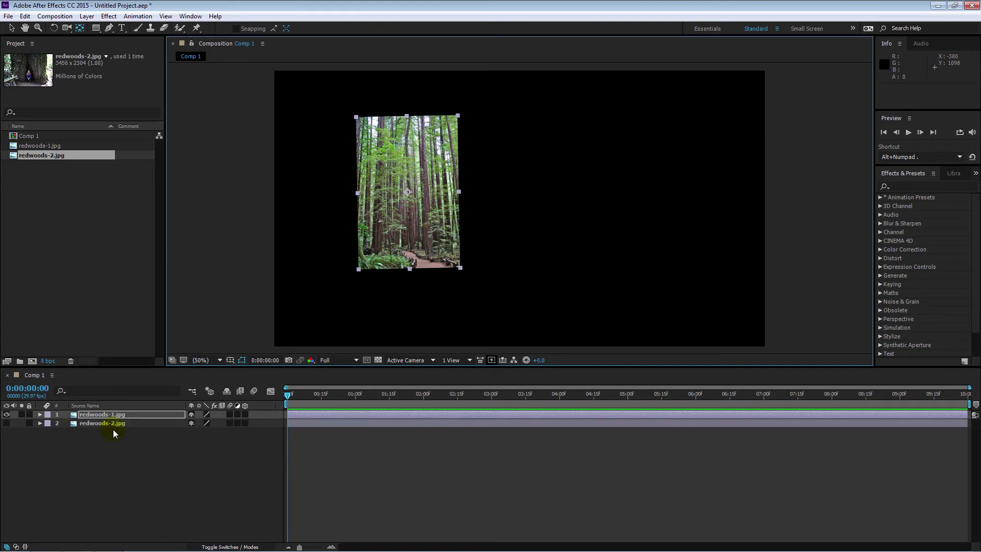
Step: Show Rotation, Scale and Position together, then drop Rotation with Shift+R
key(r)
key(shift+s)
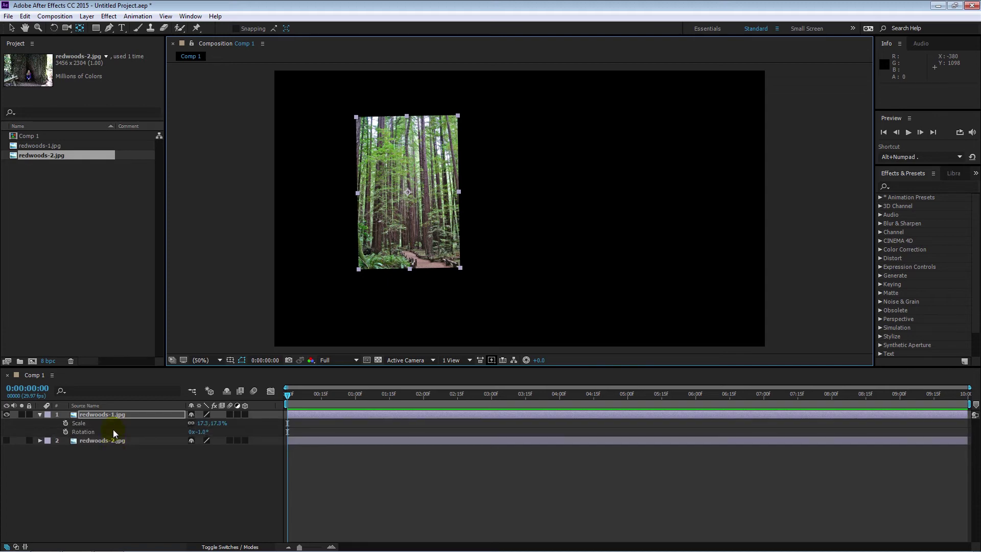
key(shift+p)
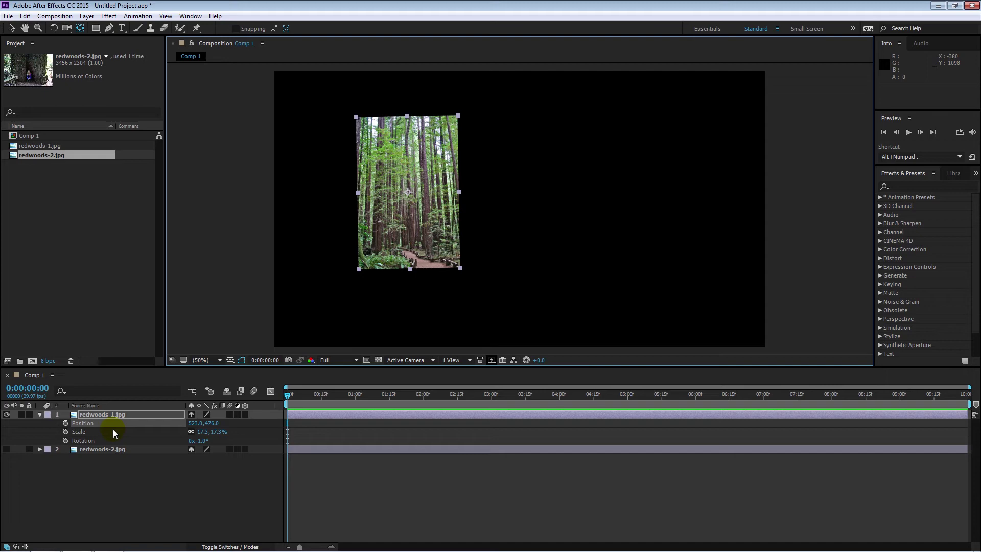
key(shift+r)
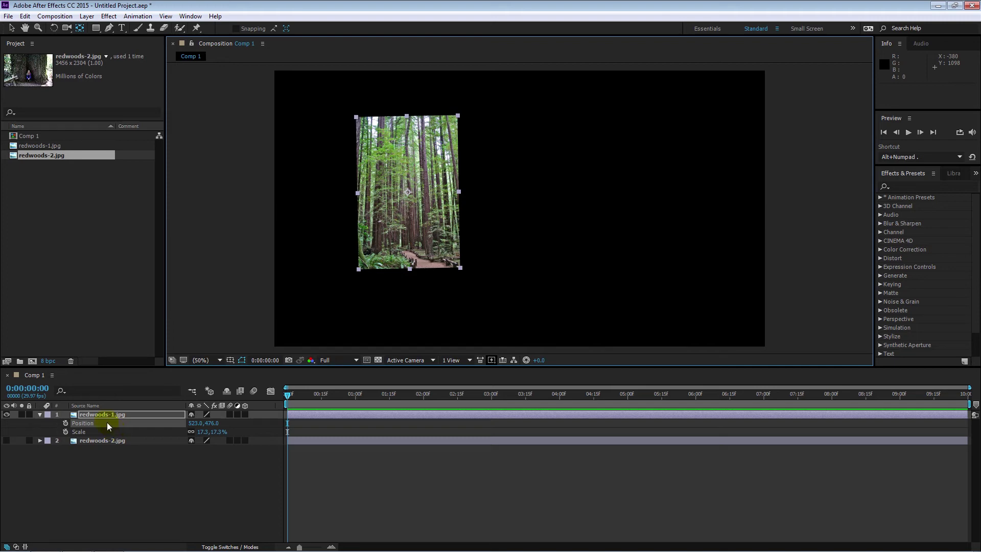
key(ctrl+grave)
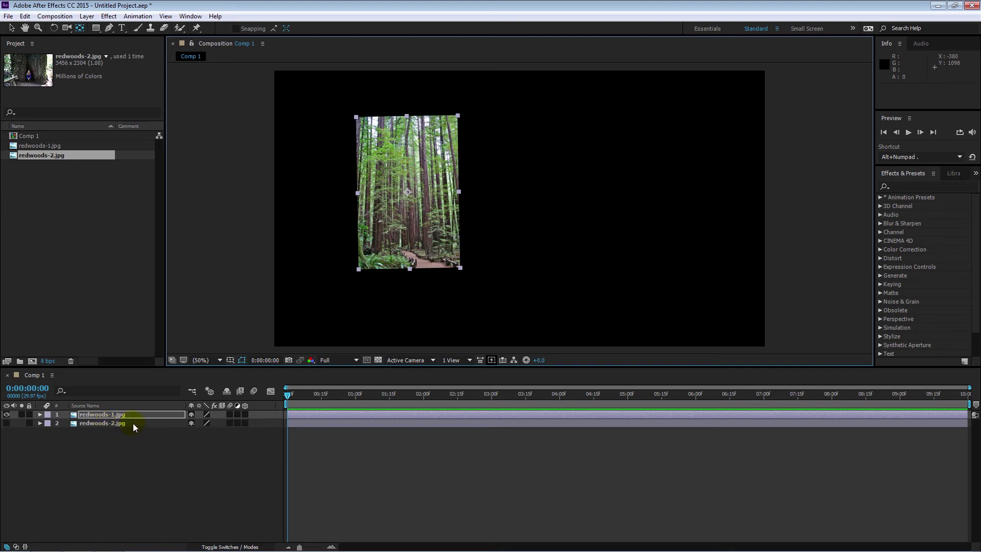
Step: Select both redwoods layers, make redwoods-2 visible, and rotate them together
drag(154, 447, 112, 417)
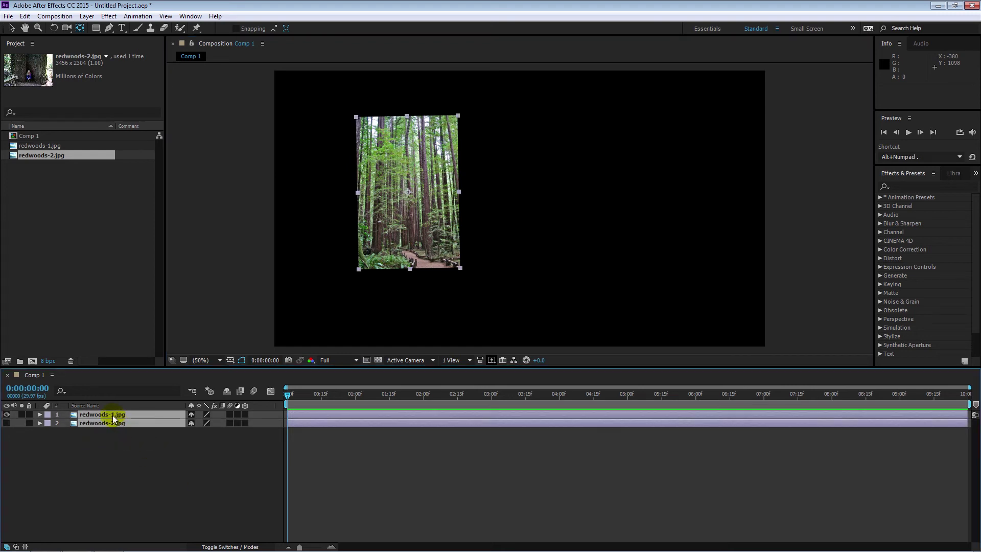
click(7, 423)
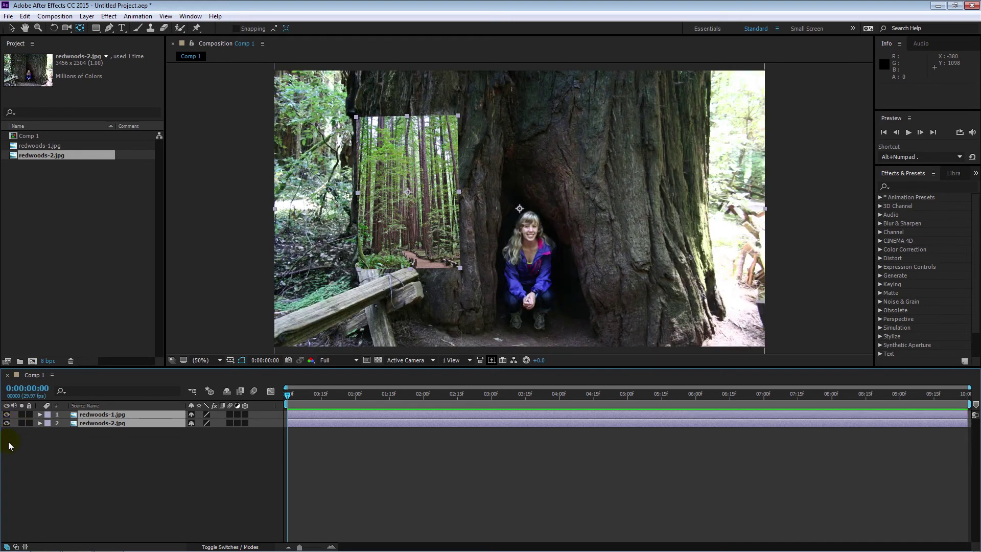
key(r)
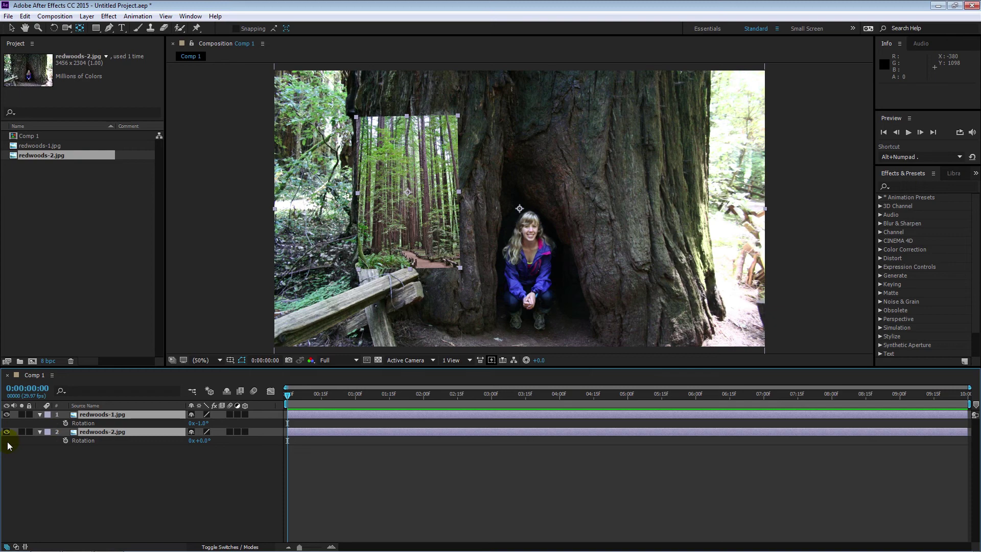
mouse_move(190, 428)
mouse_down()
mouse_move(216, 429)
mouse_move(206, 432)
mouse_up()
Step: Shrink the layers' Scale to 6.2% for redwoods-1 and 44.6% for redwoods-2
click(186, 489)
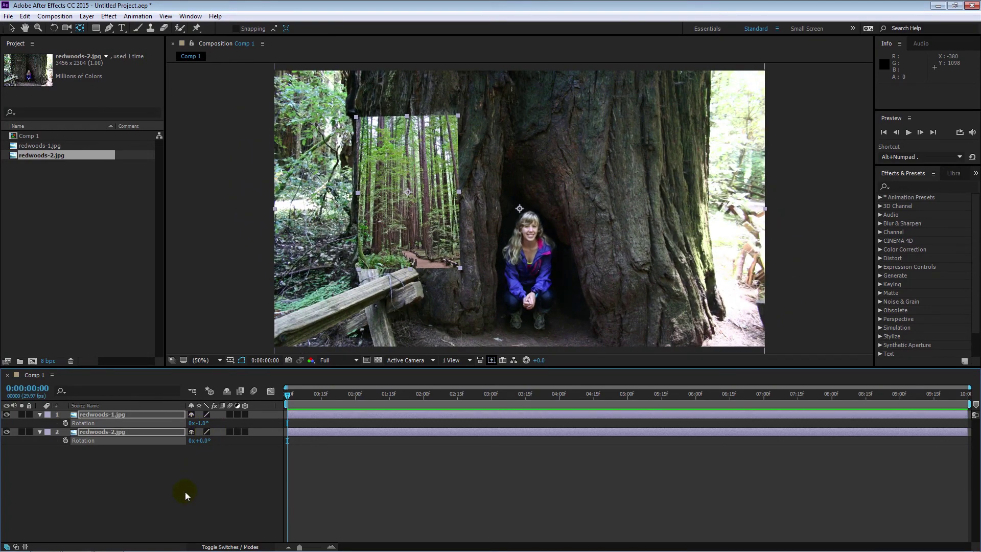
key(shift+s)
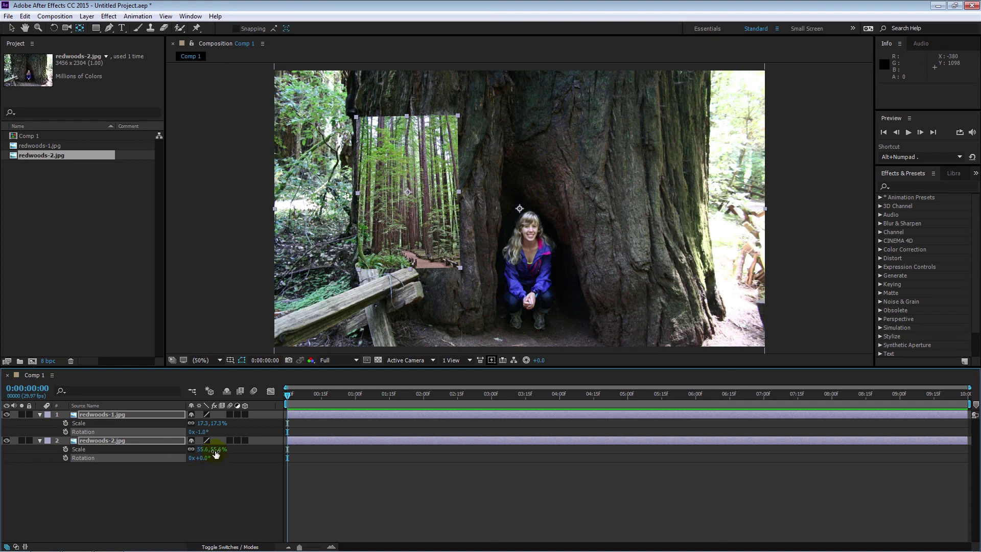
mouse_move(215, 450)
mouse_down()
mouse_move(204, 449)
mouse_move(215, 456)
mouse_up()
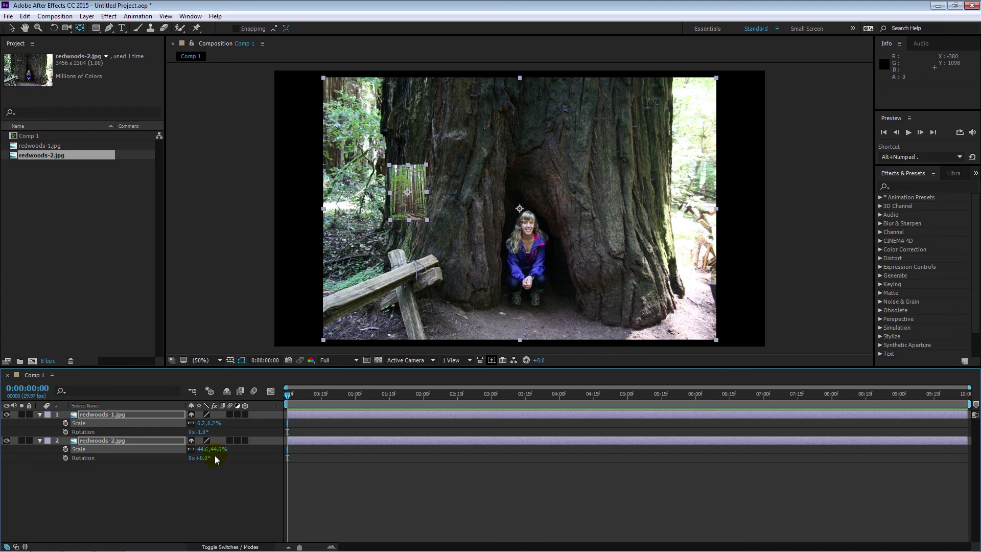
Step: Show Opacity for both layers and trial-fade redwoods-1, returning it to 100%
key(t)
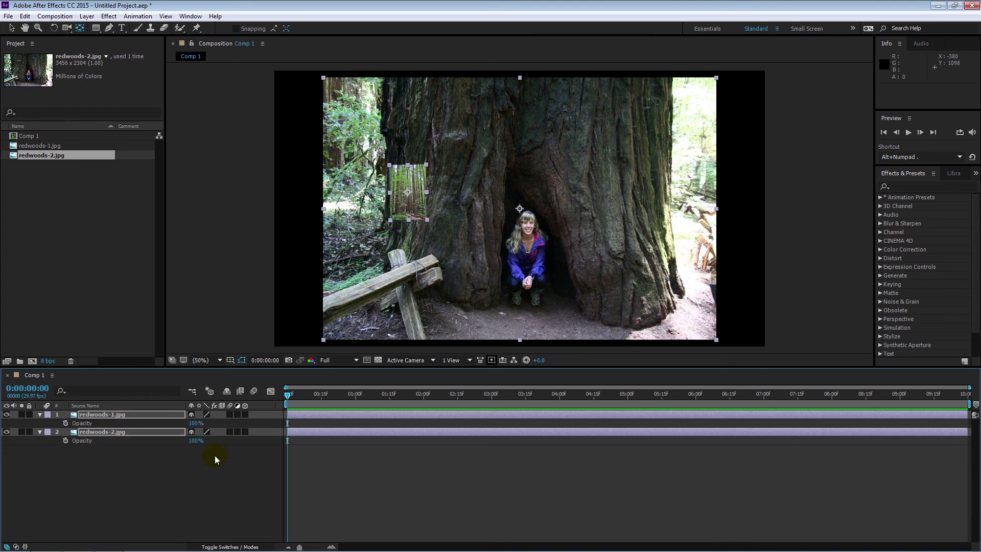
click(198, 424)
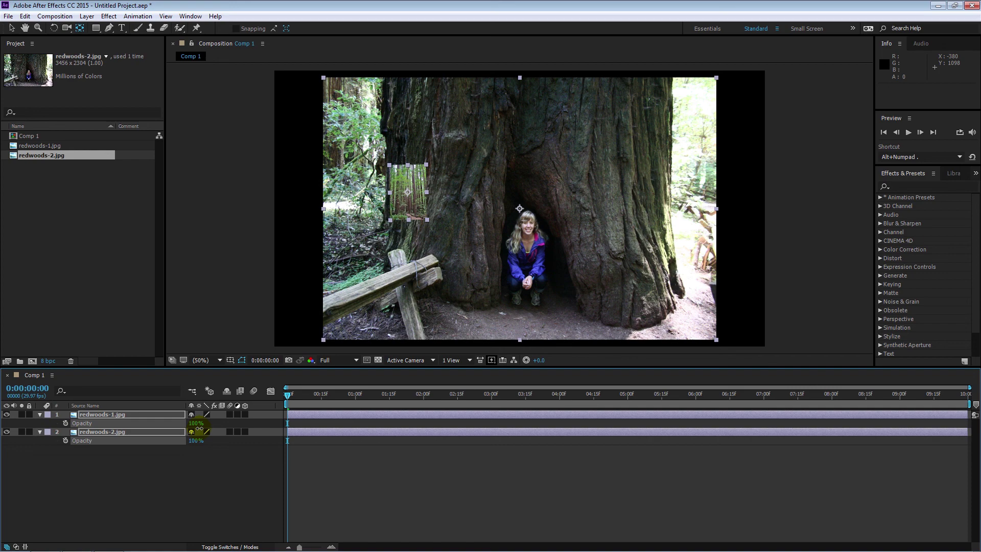
drag(199, 429, 228, 477)
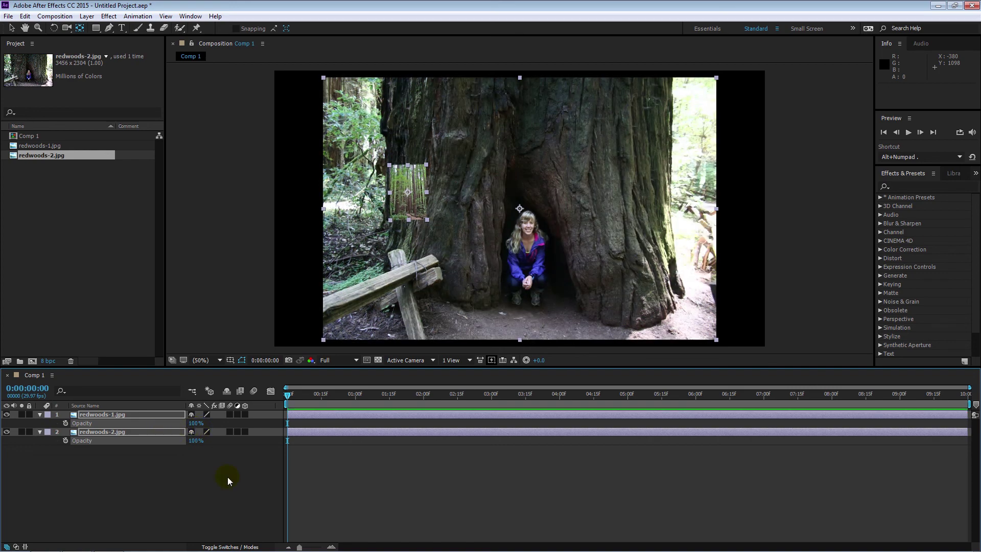